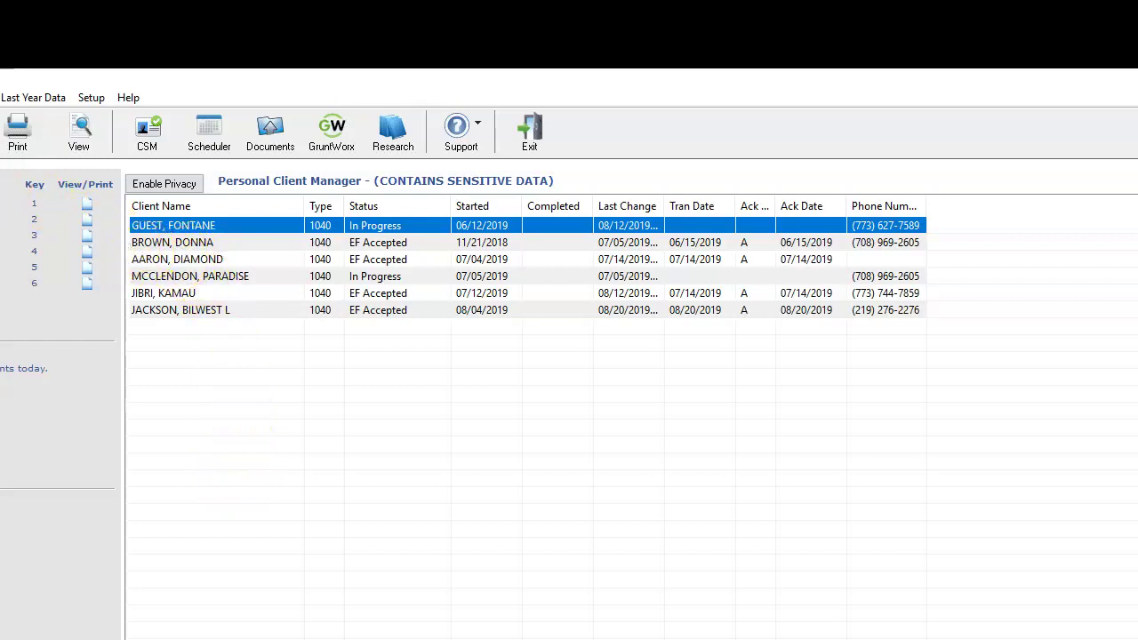
Open the fourth client's existing return from the list of 1040 returns
{"action": "key", "text": "ctrl+o"}
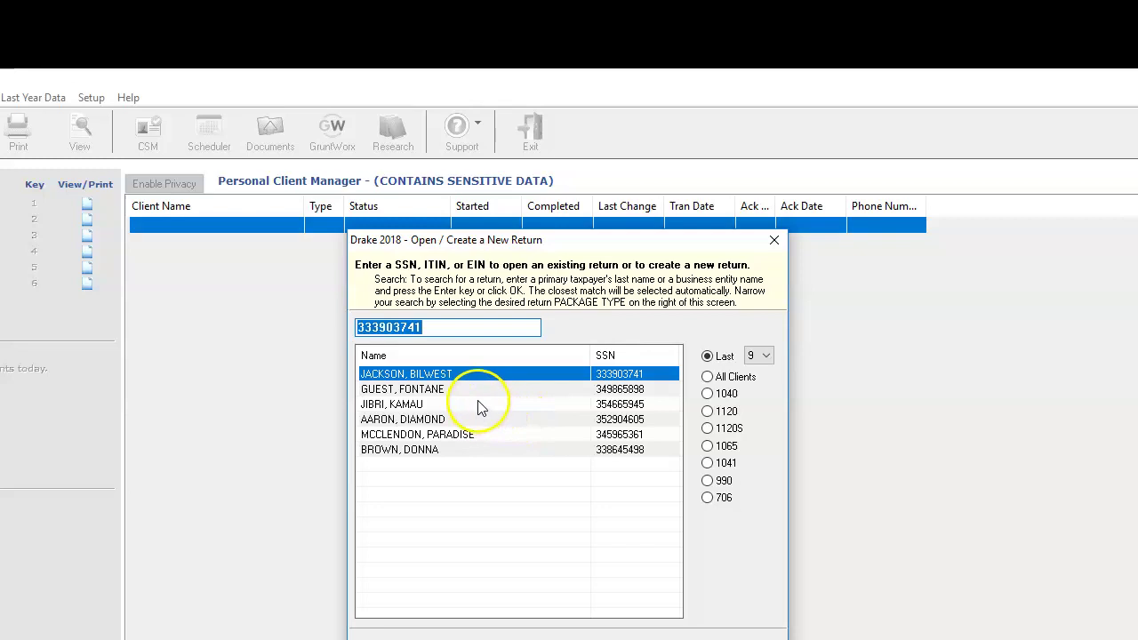
{"action": "left_click", "coordinate": [708, 394]}
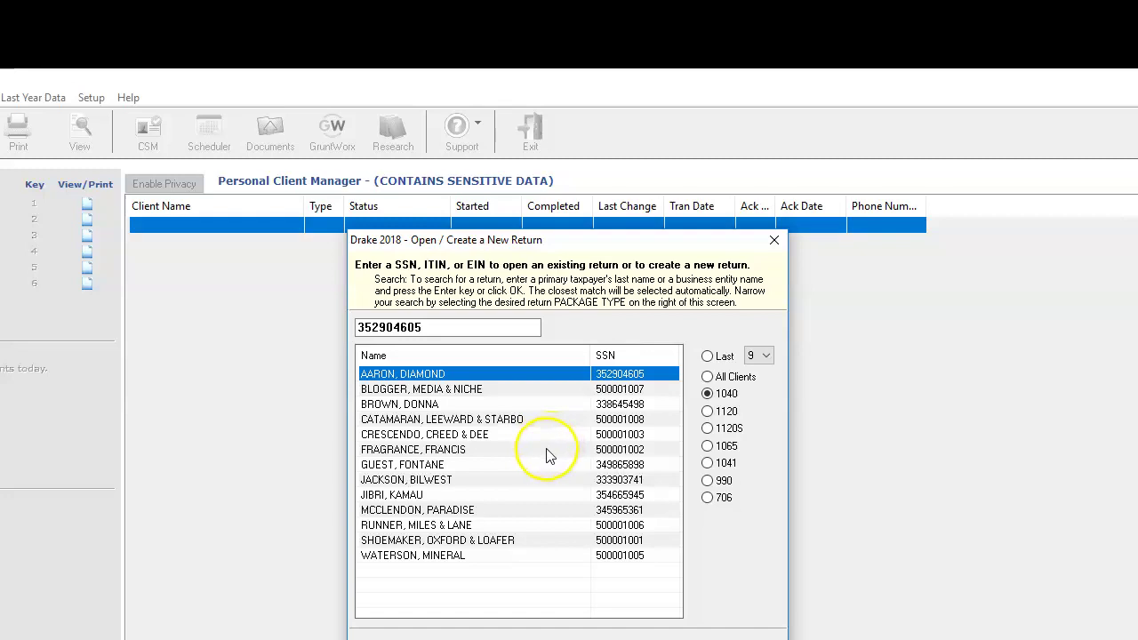
{"action": "left_click", "coordinate": [407, 424]}
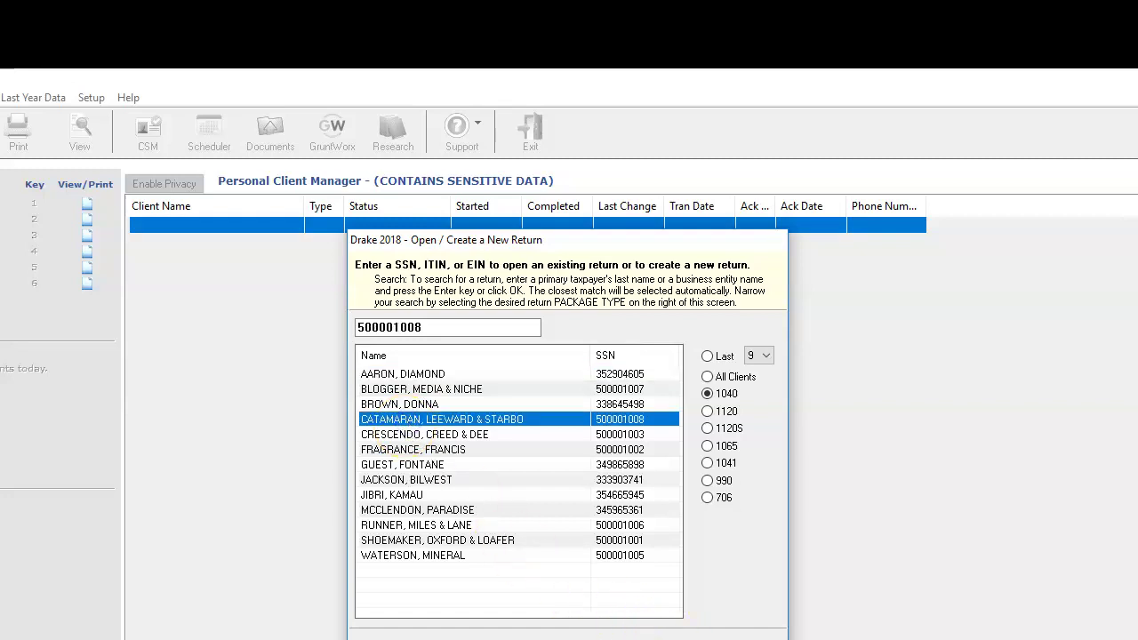
{"action": "key", "text": "Return"}
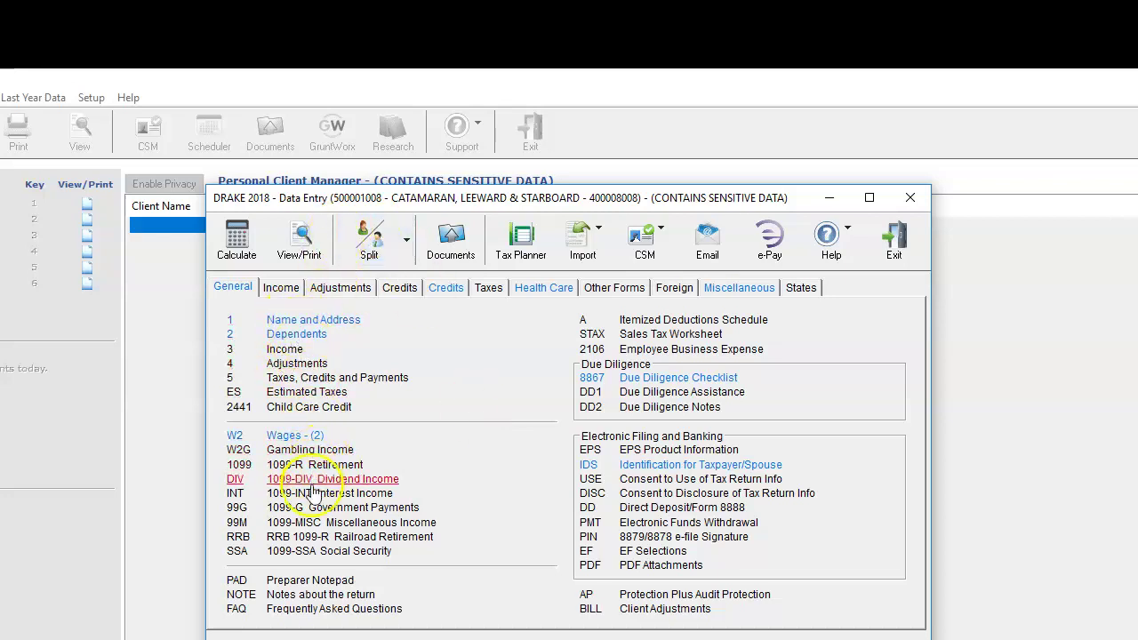
Review the return's name and address information and the dependent's details in both grid and full-form view
{"action": "left_click", "coordinate": [350, 323]}
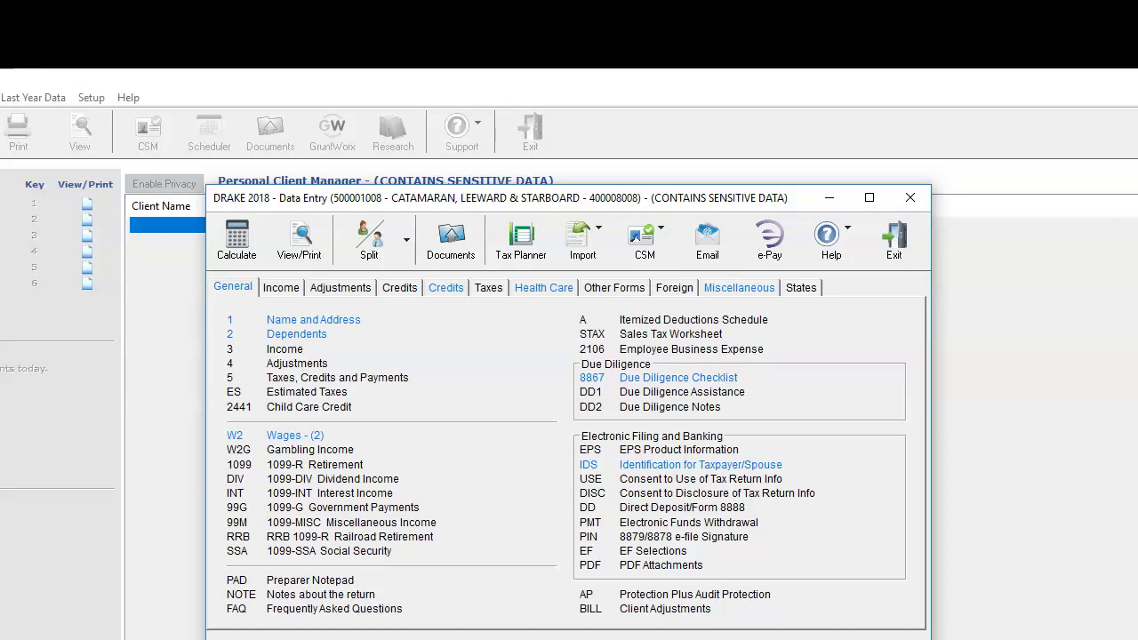
{"action": "left_click", "coordinate": [307, 335]}
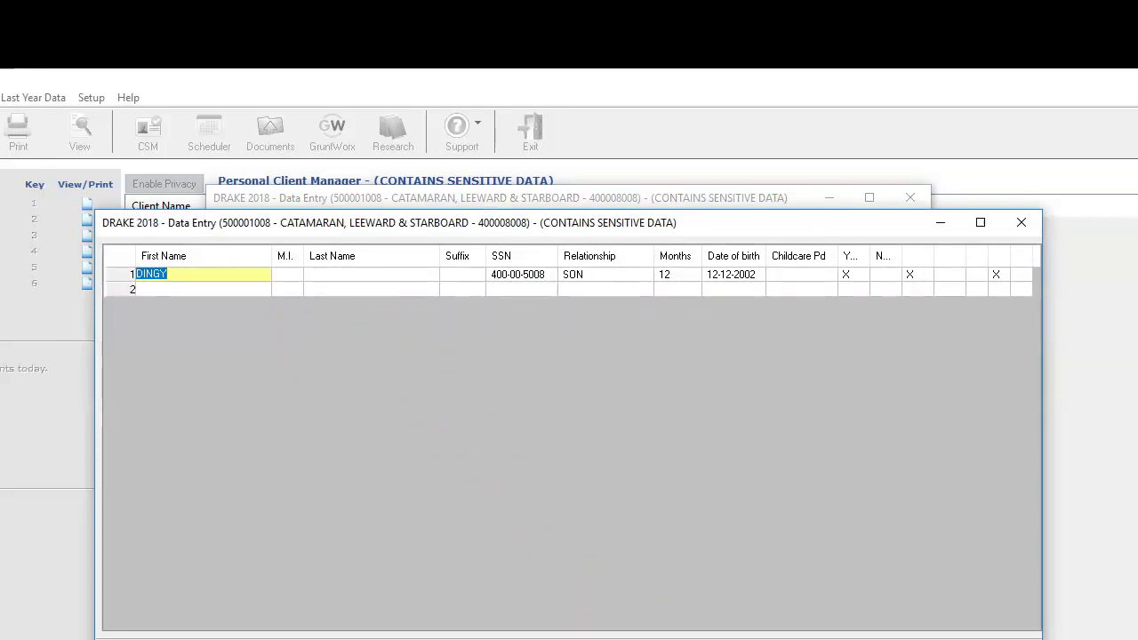
{"action": "key", "text": "F3"}
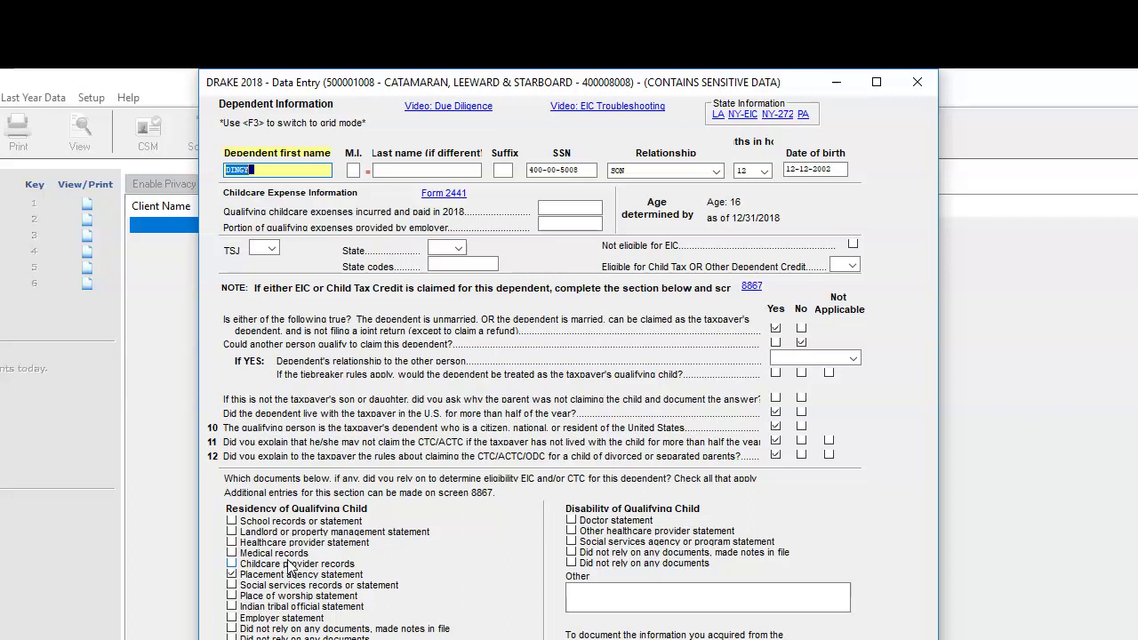
{"action": "key", "text": "F3"}
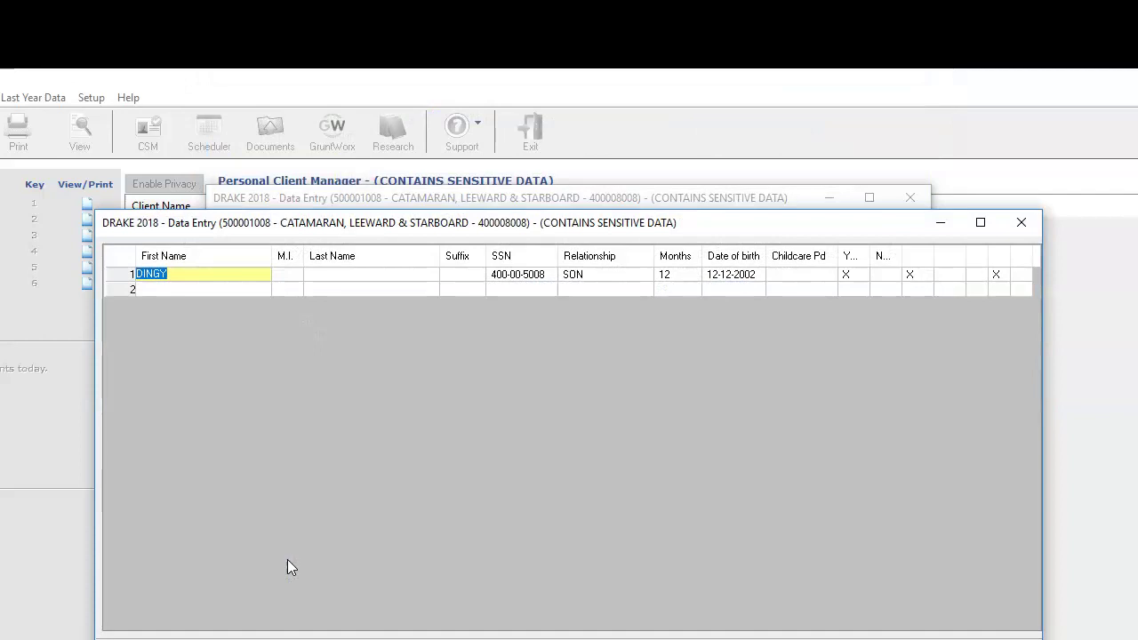
{"action": "key", "text": "Escape"}
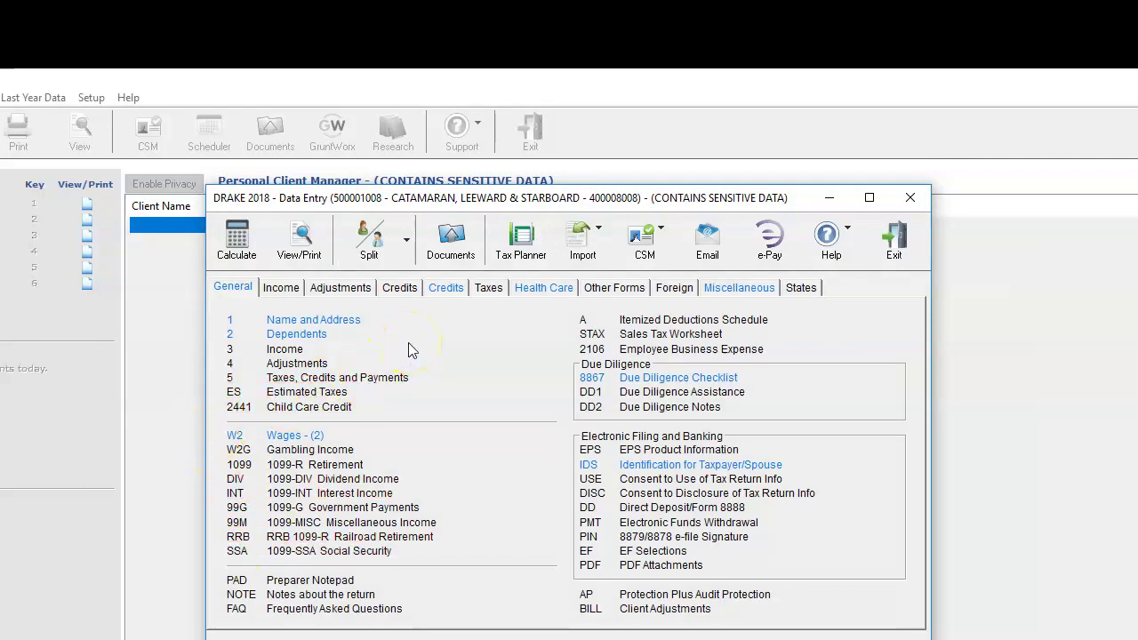
Open the existing W-2 from Seaworthy Sailing Company in the return's wages
{"action": "left_click", "coordinate": [302, 438]}
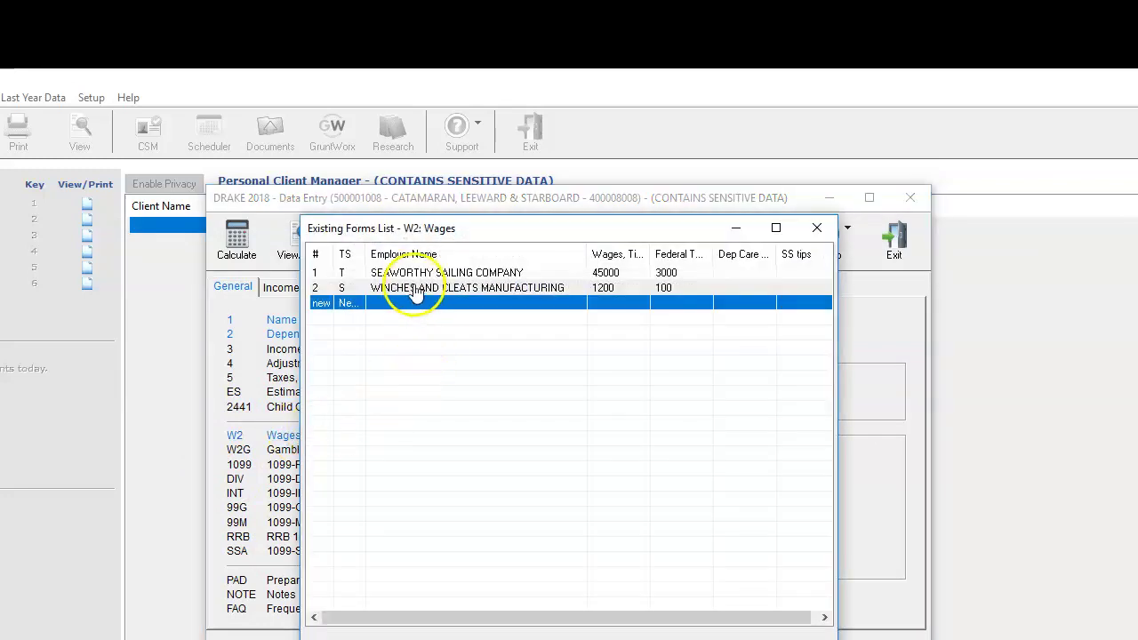
{"action": "left_click", "coordinate": [415, 272]}
{"action": "key", "text": "Return"}
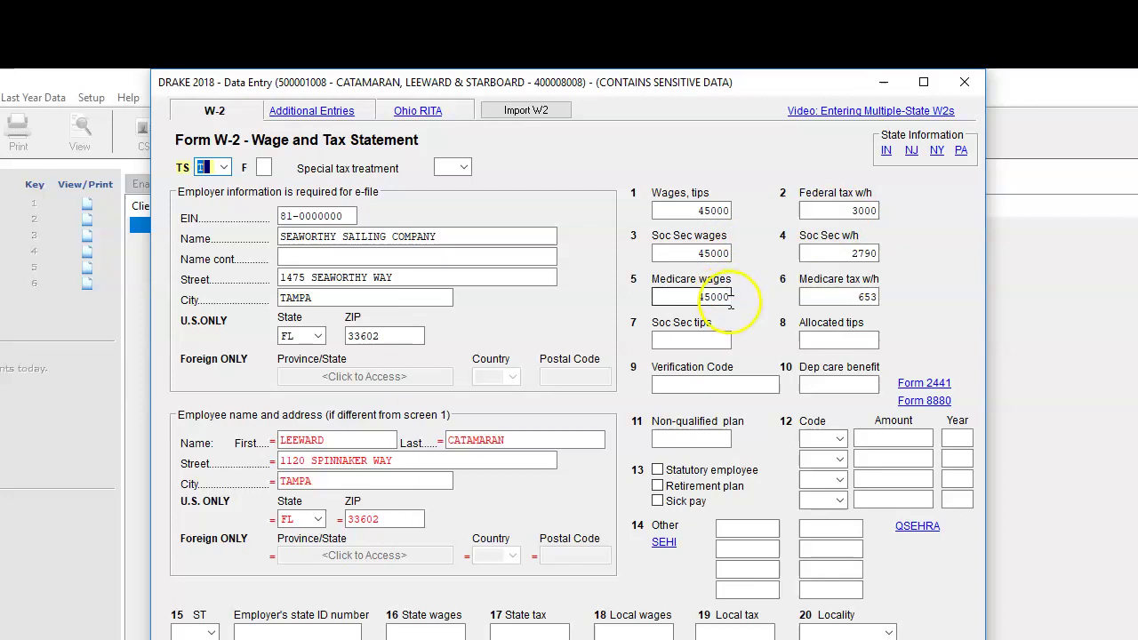
Examine the W-2's Social Security and Medicare withholding amounts and its state tax, state wages and state ID boxes
{"action": "left_click", "coordinate": [820, 255]}
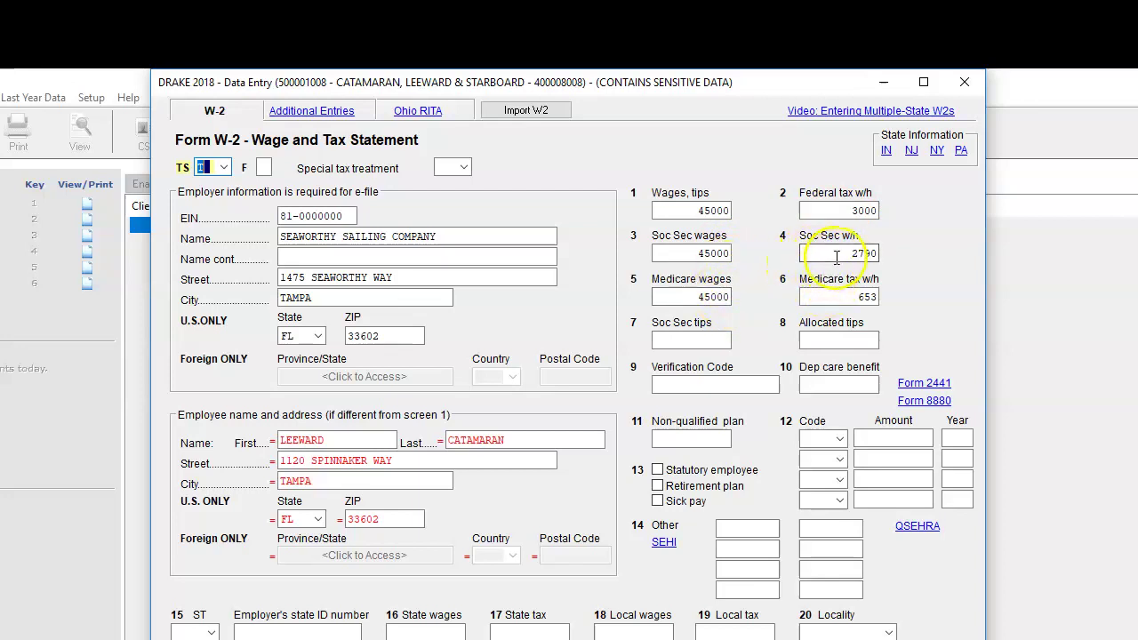
{"action": "left_click", "coordinate": [827, 296]}
{"action": "left_click", "coordinate": [836, 252]}
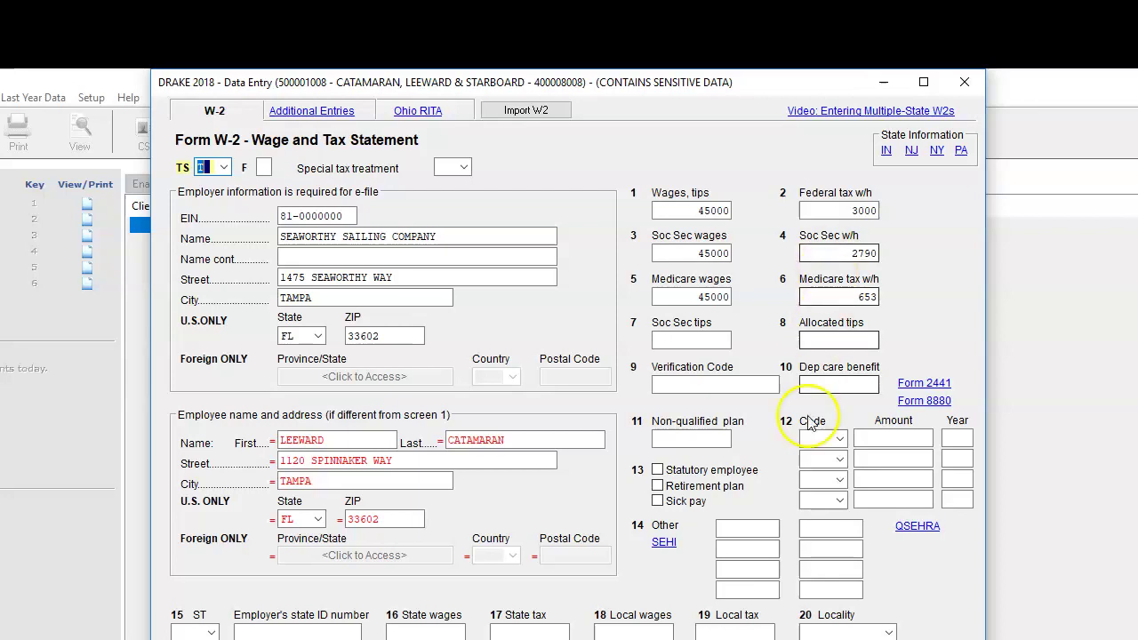
{"action": "left_click", "coordinate": [528, 630]}
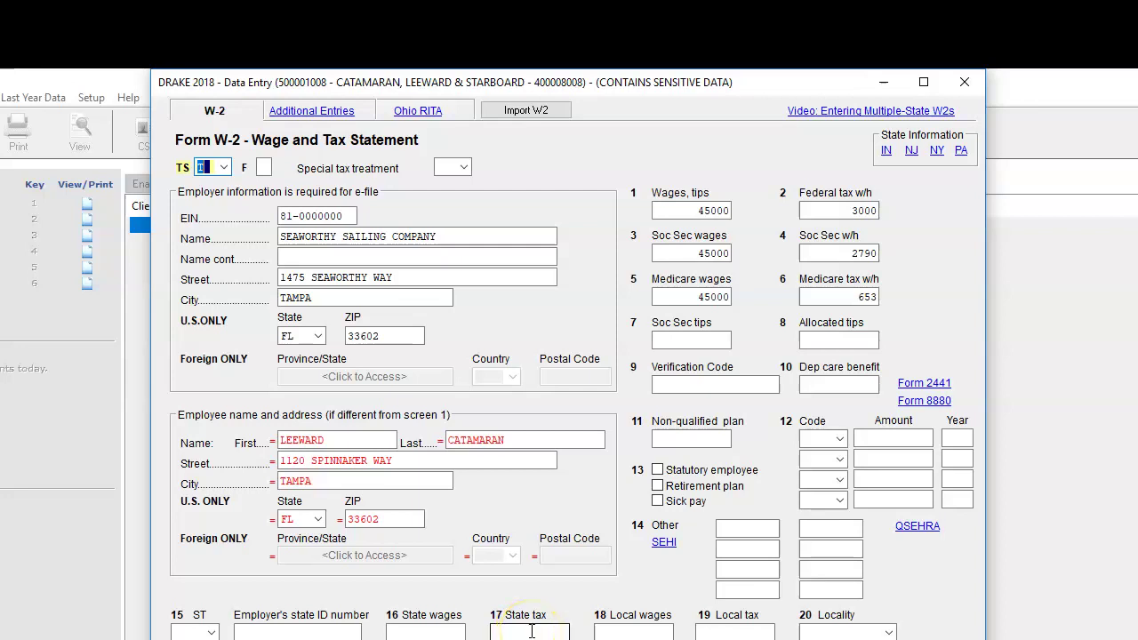
{"action": "left_click", "coordinate": [445, 633]}
{"action": "left_click", "coordinate": [313, 629]}
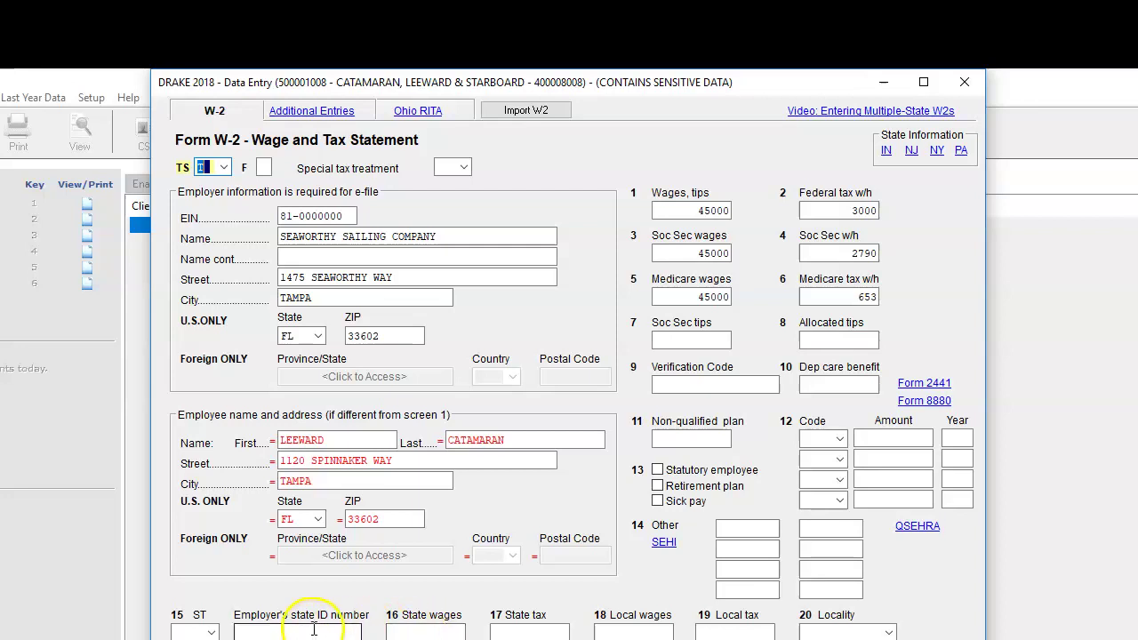
Set the box 15 state to IL on the Seaworthy W-2 and enter the employer's state ID number
{"action": "left_click", "coordinate": [203, 630]}
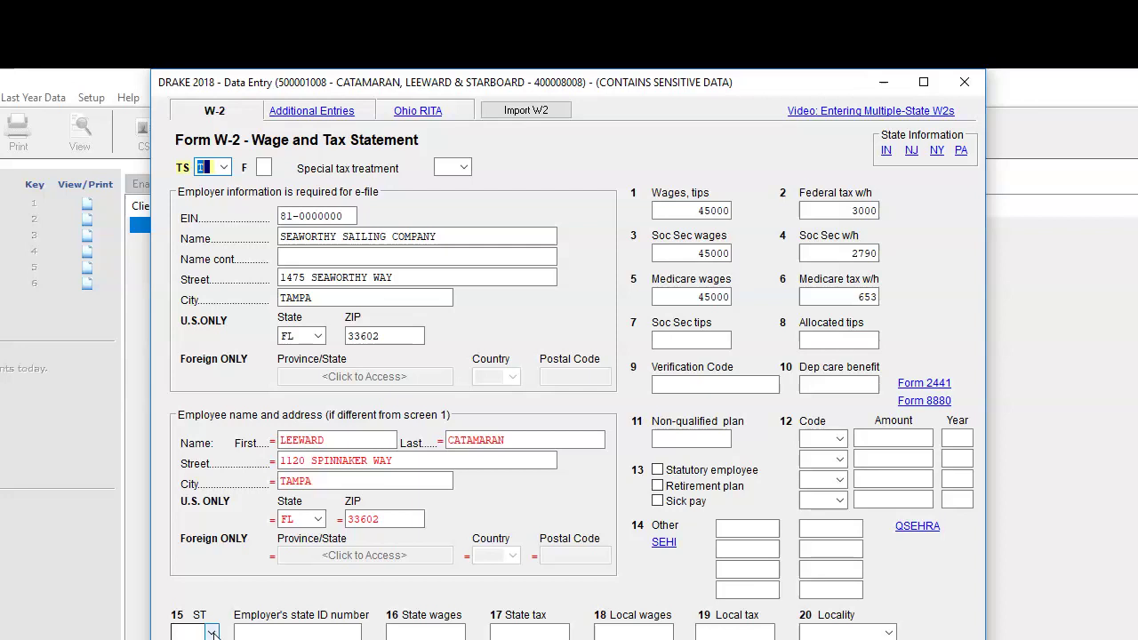
{"action": "left_click", "coordinate": [212, 633]}
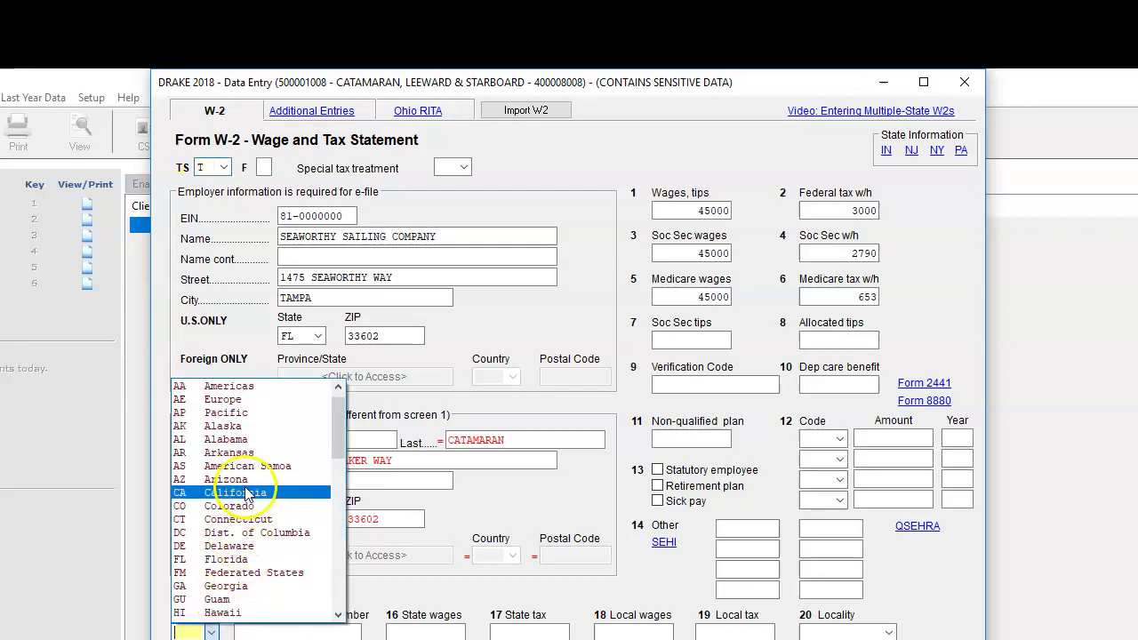
{"action": "scroll", "coordinate": [267, 494], "scroll_direction": "down", "scroll_amount": 1}
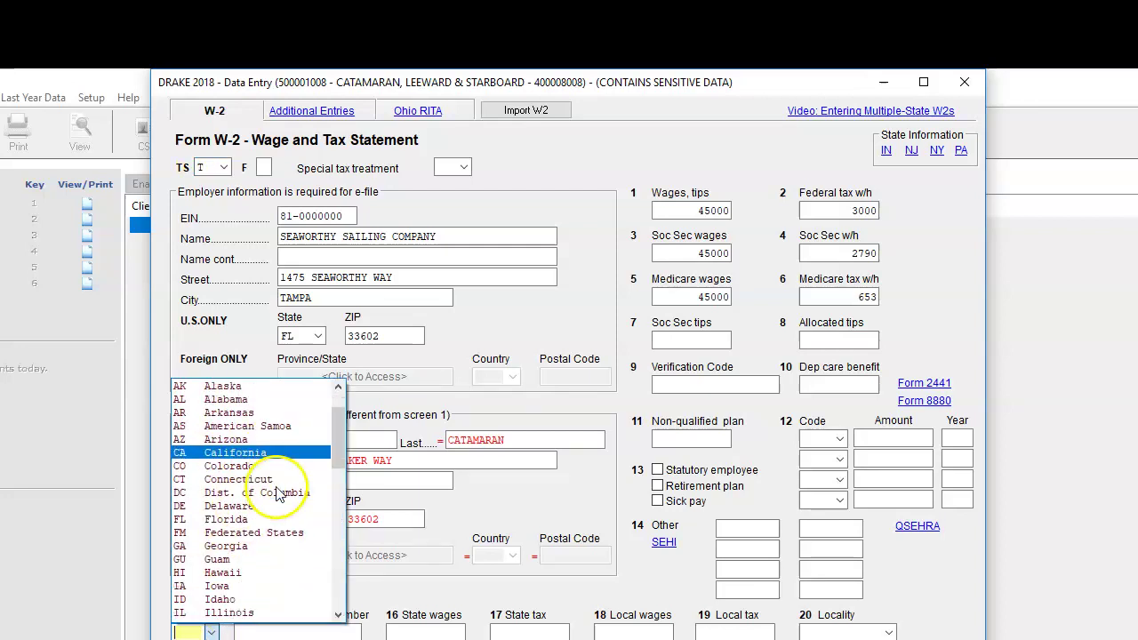
{"action": "left_click", "coordinate": [250, 611]}
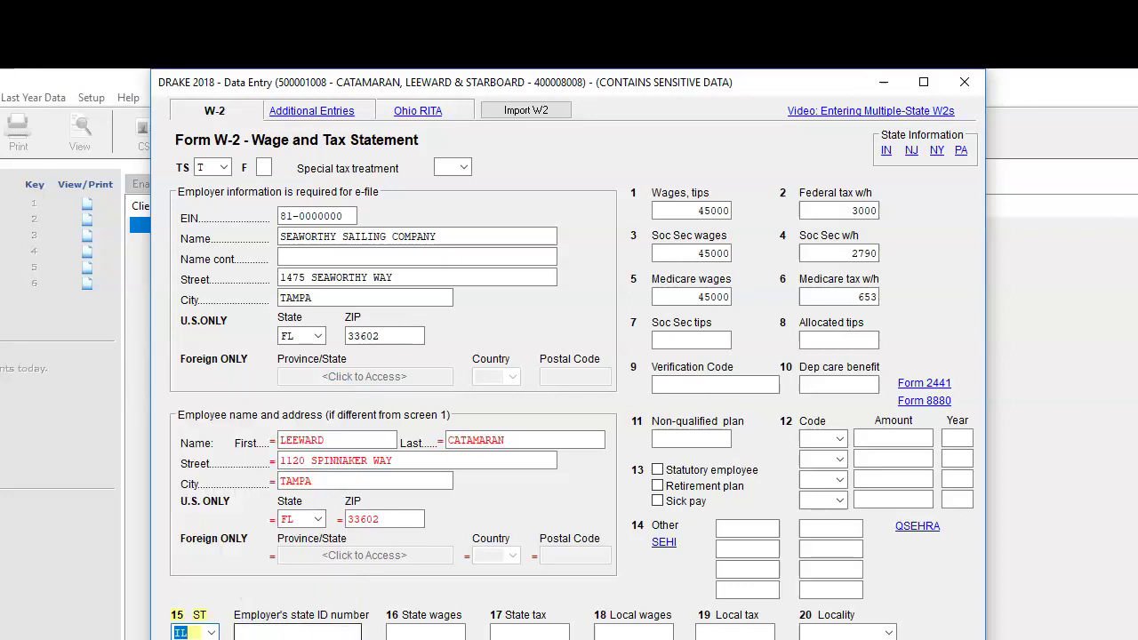
{"action": "left_click", "coordinate": [281, 632]}
{"action": "type", "text": "8100000"}
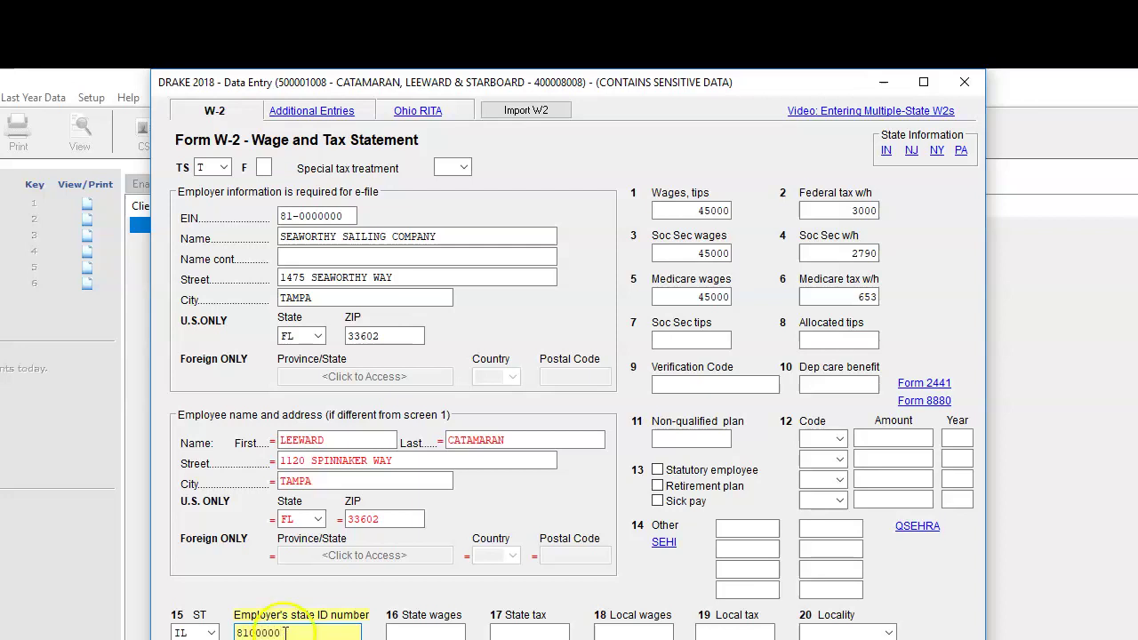
Enter state wages of 45000 and state tax of 2250 on the Seaworthy W-2 and close the form
{"action": "left_click", "coordinate": [439, 632]}
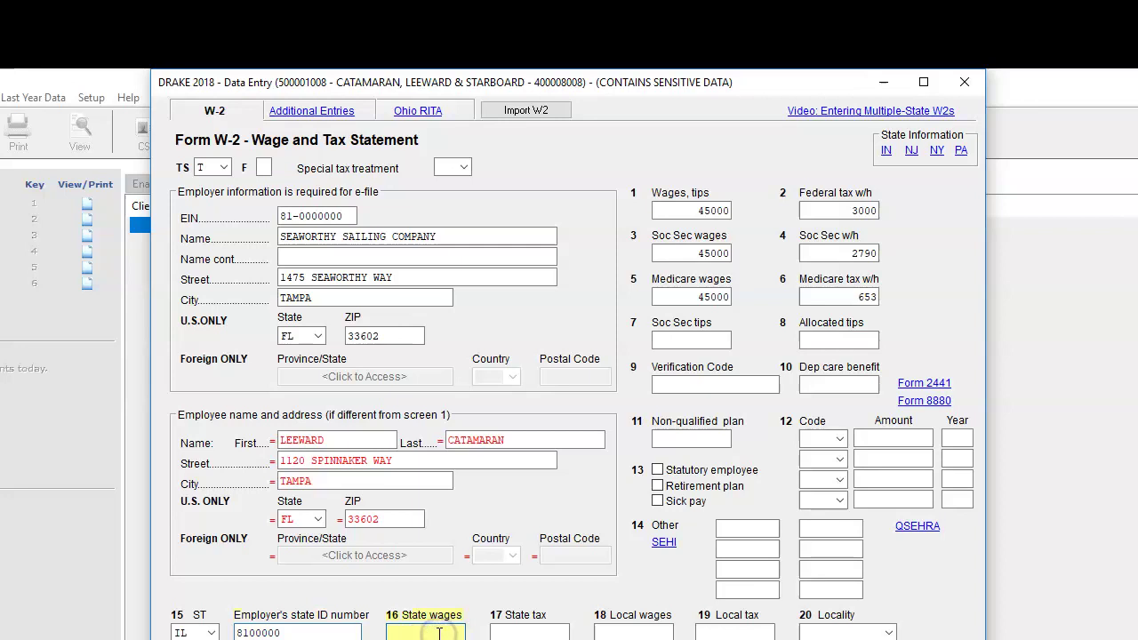
{"action": "type", "text": "45000"}
{"action": "left_click", "coordinate": [529, 633]}
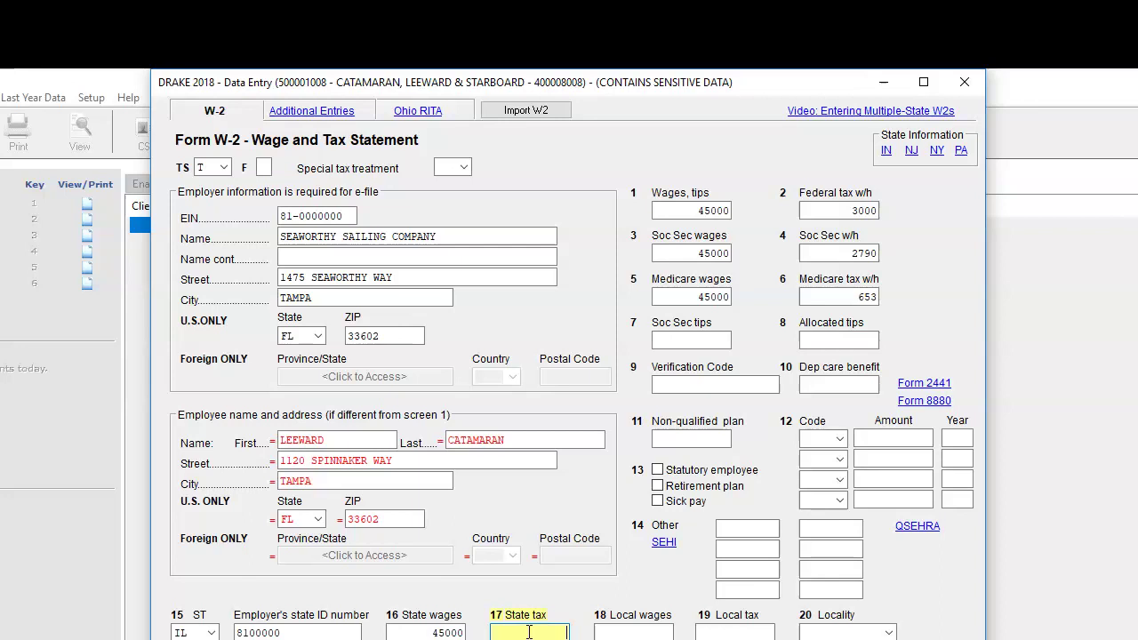
{"action": "type", "text": "2250"}
{"action": "key", "text": "Escape"}
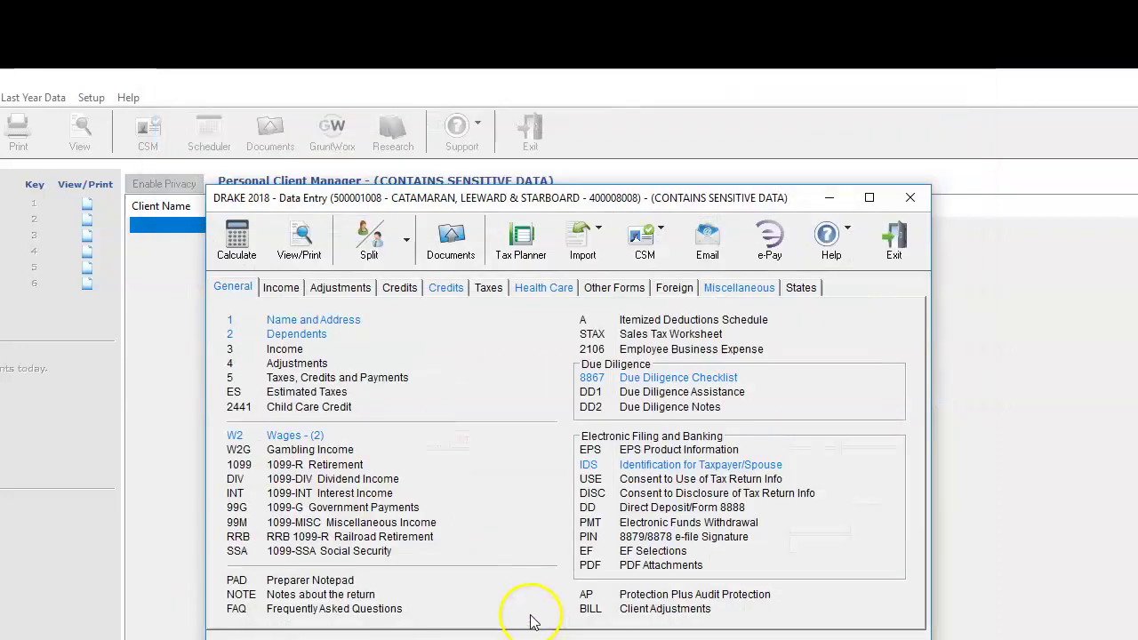
Open the Winches and Cleats Manufacturing W-2 and set its box 15 state to IL
{"action": "left_click", "coordinate": [287, 436]}
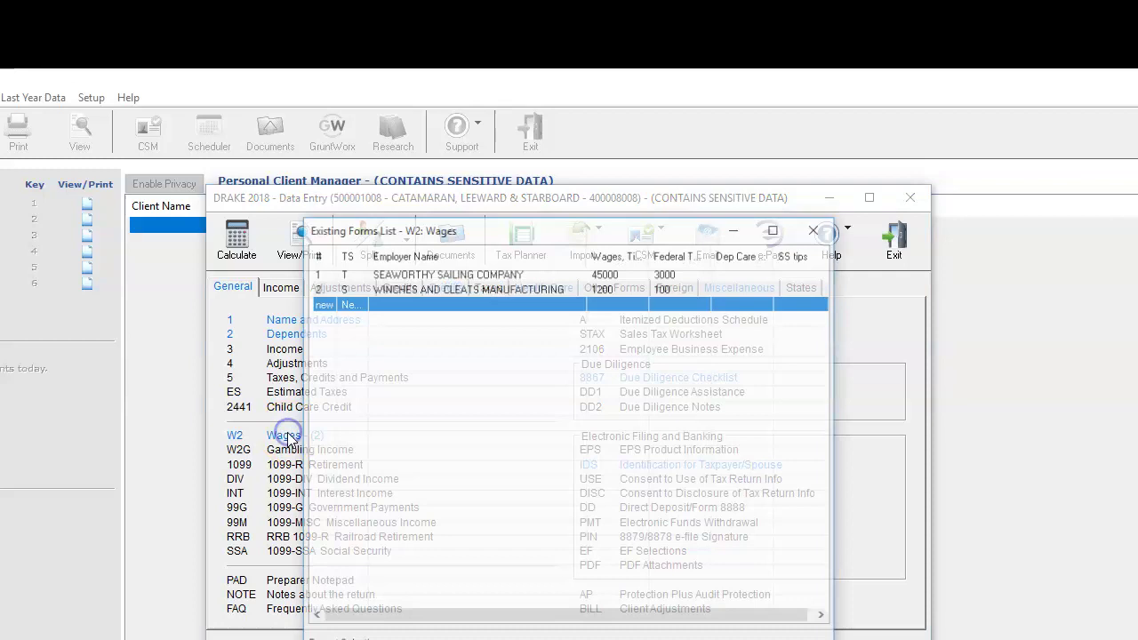
{"action": "double_click", "coordinate": [400, 290]}
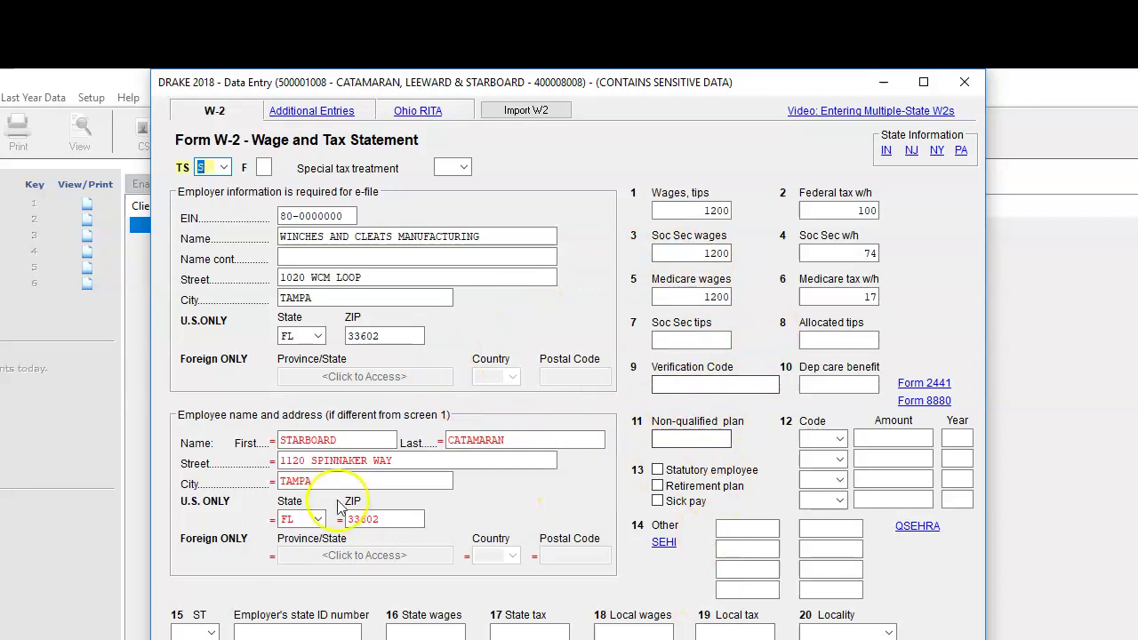
{"action": "left_click", "coordinate": [211, 632]}
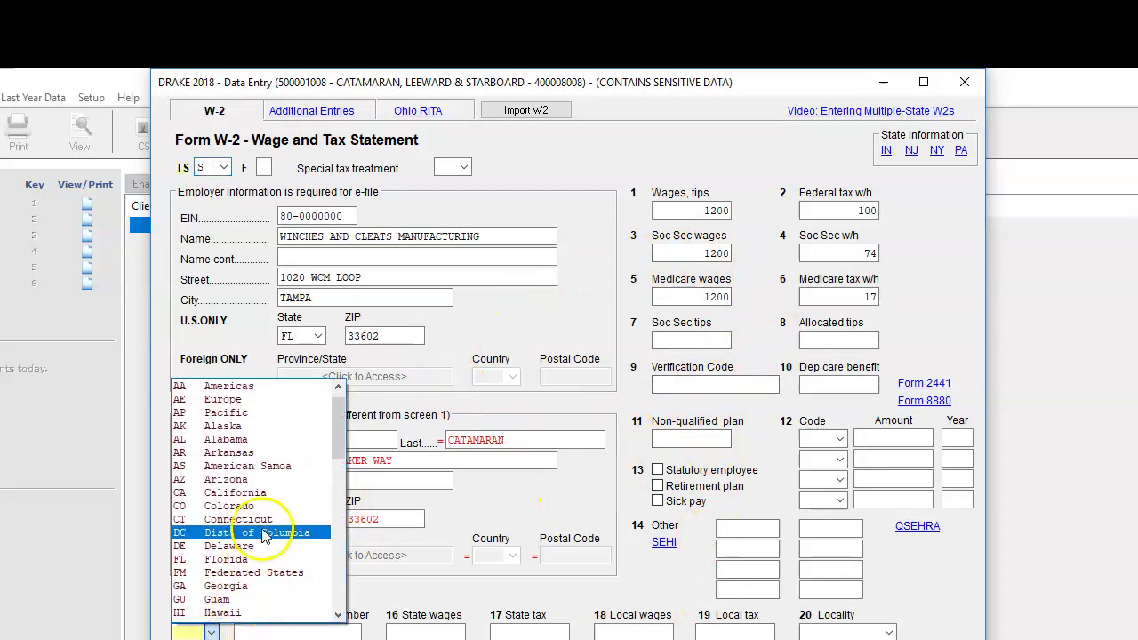
{"action": "scroll", "coordinate": [267, 591], "scroll_direction": "down", "scroll_amount": 2}
{"action": "left_click", "coordinate": [258, 573]}
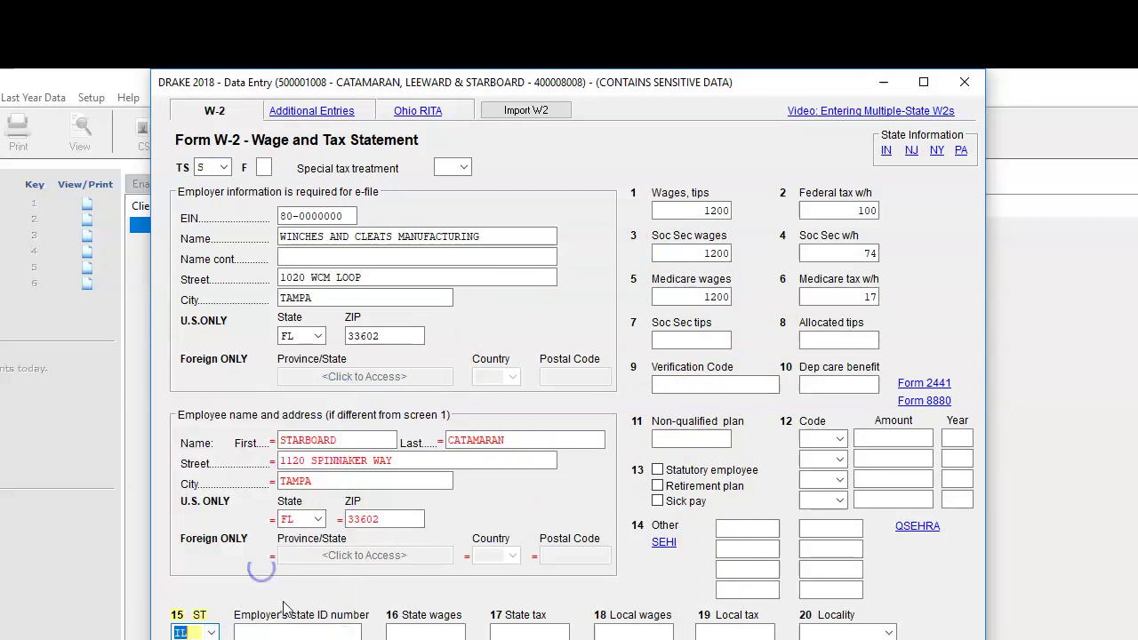
Enter the employer's state ID number and state wages of 1200 on the Winches and Cleats W-2, and close the form
{"action": "left_click", "coordinate": [313, 633]}
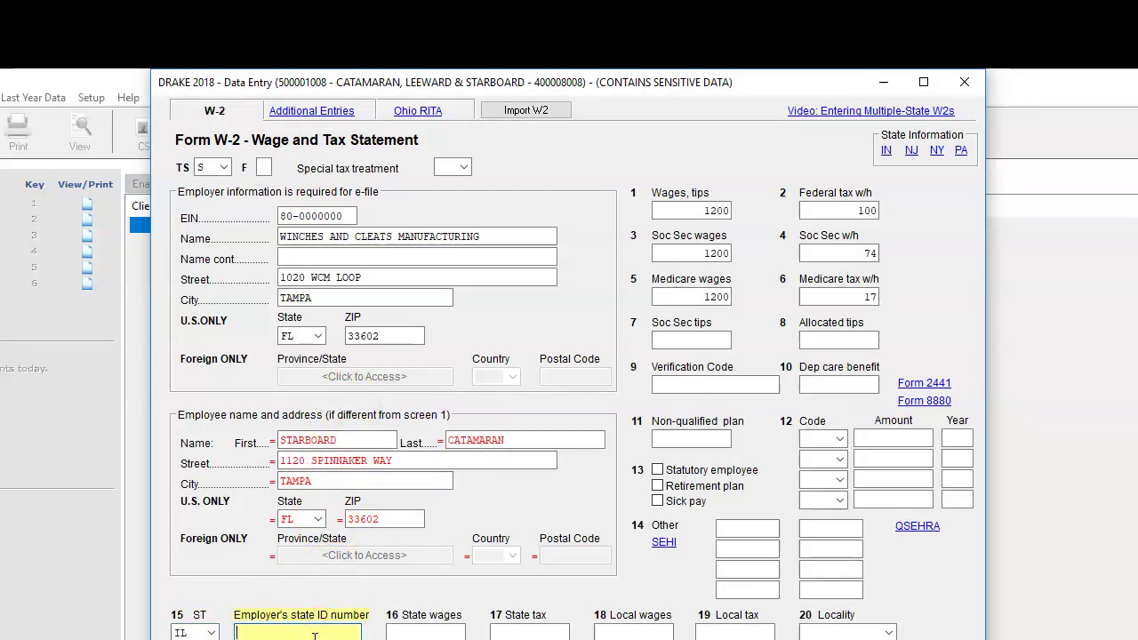
{"action": "type", "text": "8000000"}
{"action": "left_click", "coordinate": [440, 631]}
{"action": "type", "text": "1200"}
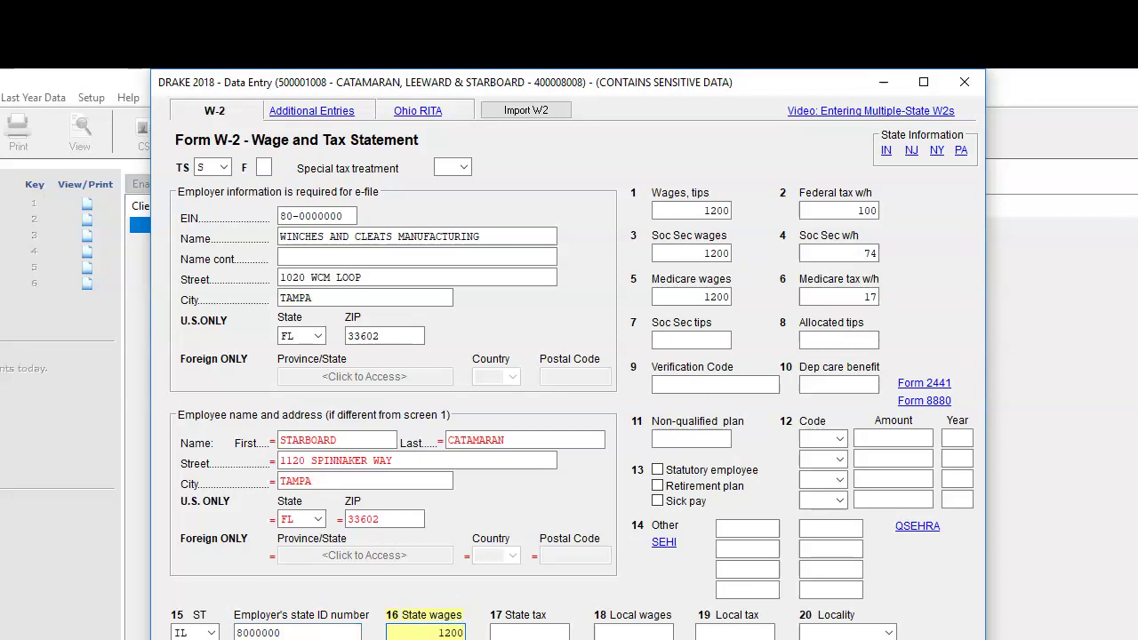
{"action": "left_click", "coordinate": [508, 632]}
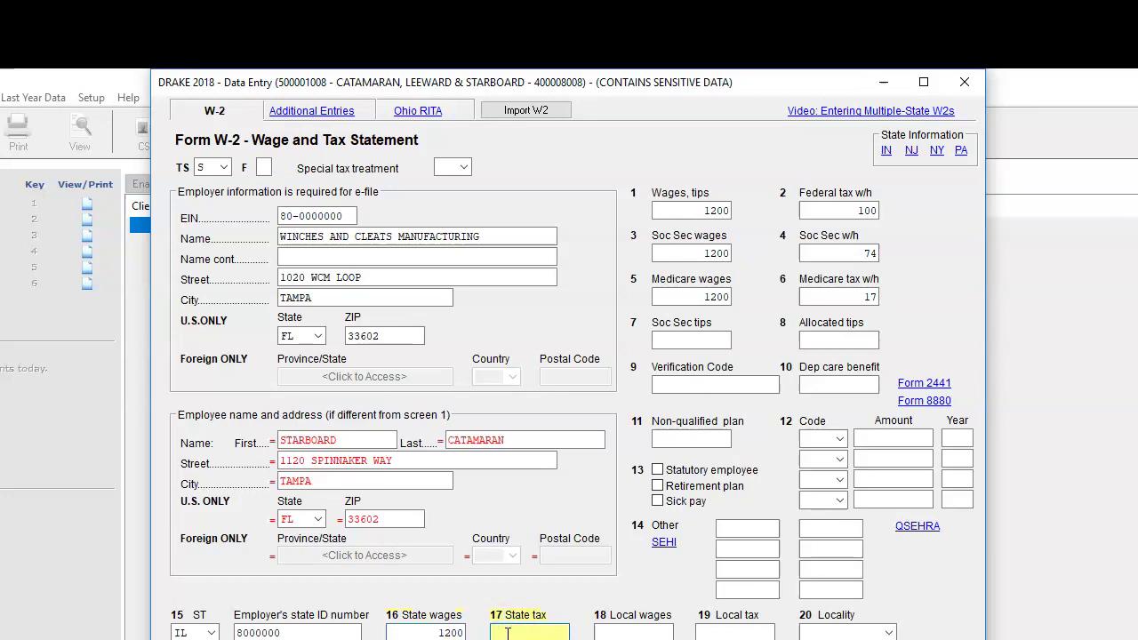
{"action": "key", "text": "Escape"}
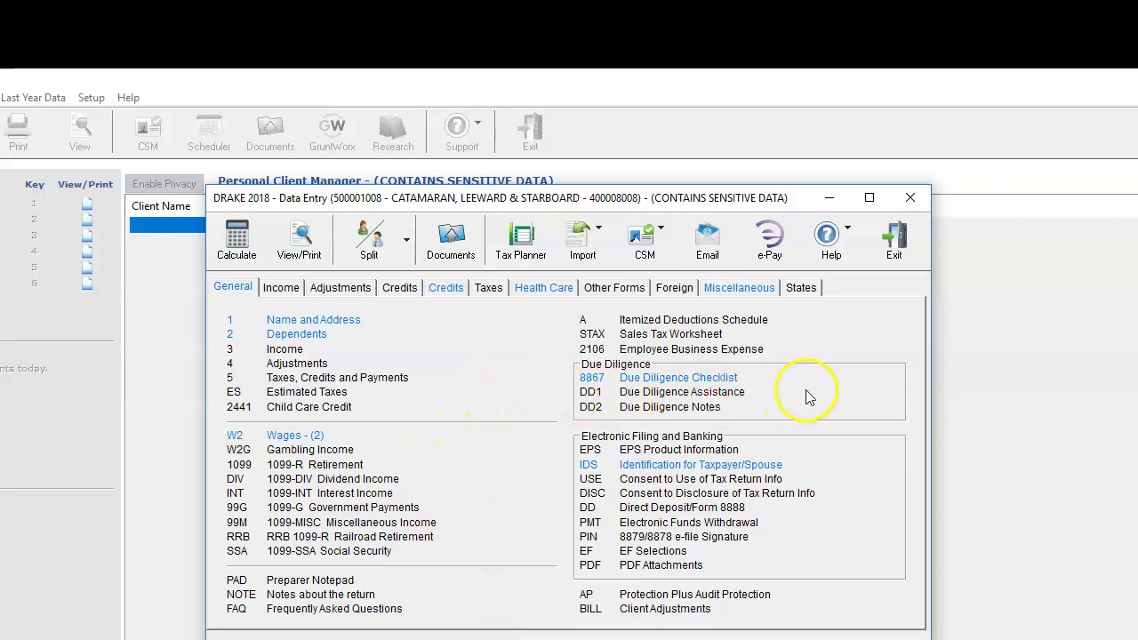
Review the Form 8867 due diligence checklist and the required identification for taxpayer and spouse
{"action": "left_click", "coordinate": [711, 379]}
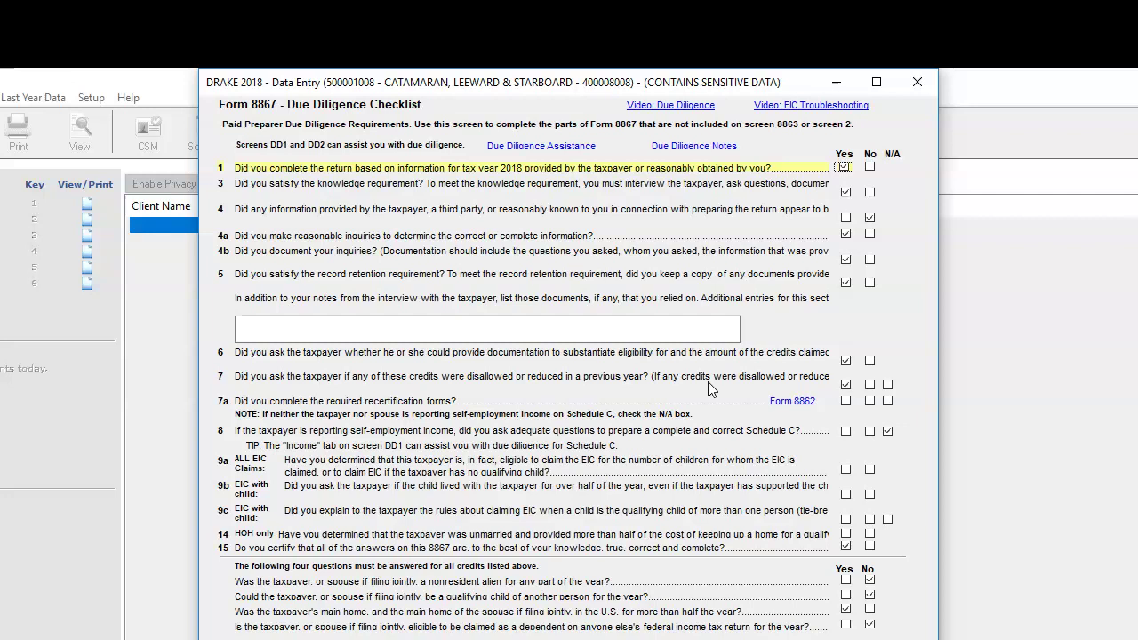
{"action": "key", "text": "Escape"}
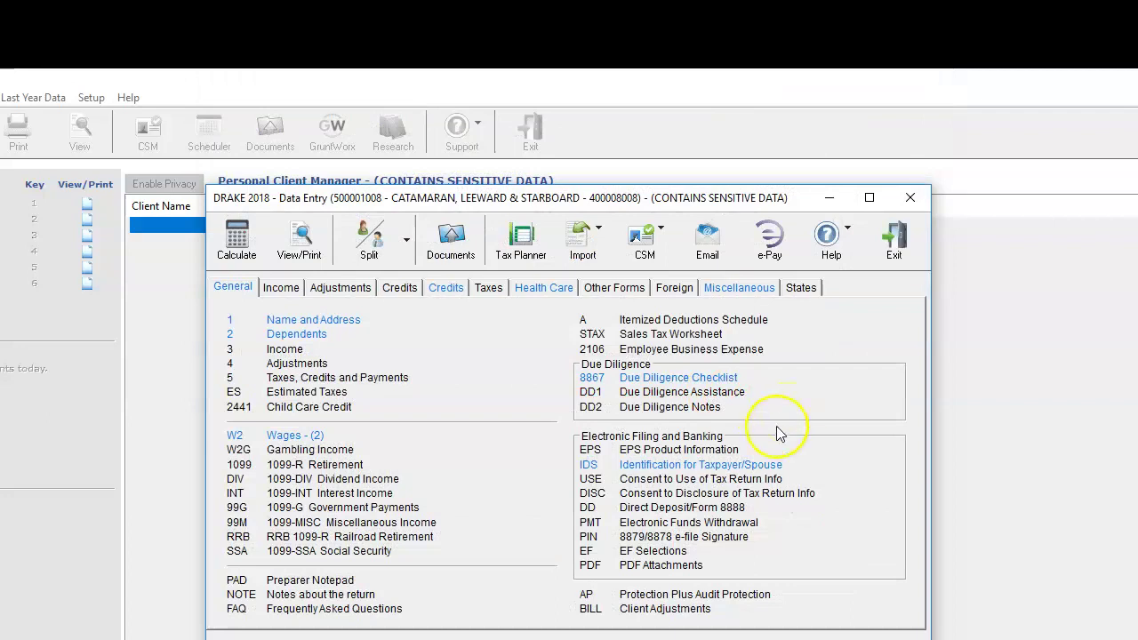
{"action": "left_click", "coordinate": [755, 462]}
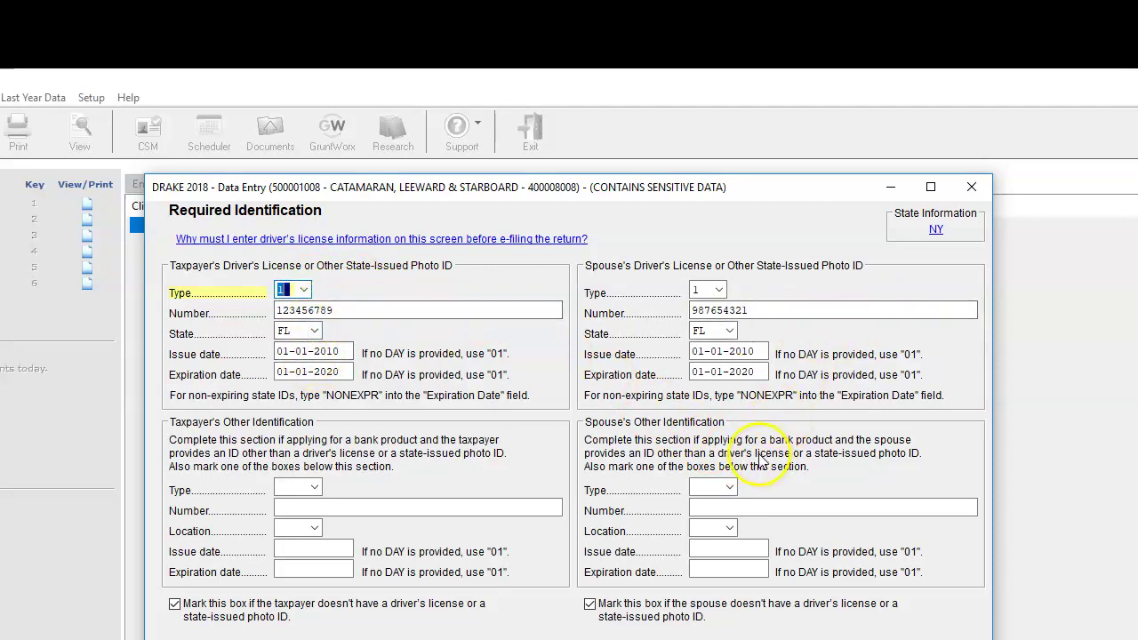
{"action": "key", "text": "Escape"}
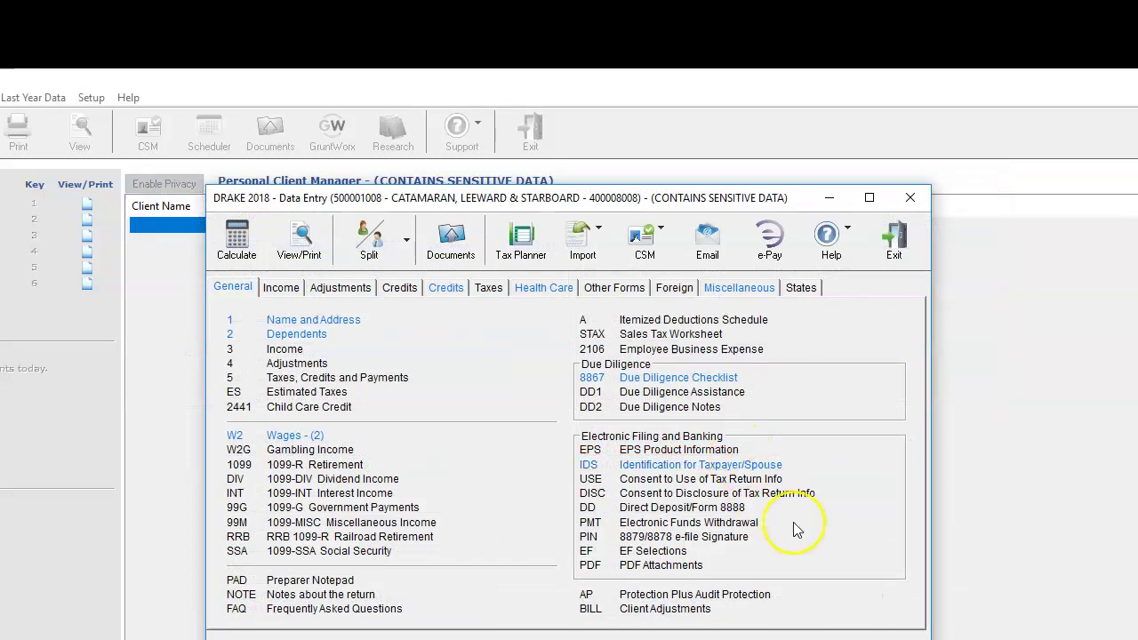
Review the general health coverage information and check which credit and miscellaneous forms are in use on the return
{"action": "left_click", "coordinate": [543, 287]}
{"action": "left_click", "coordinate": [432, 334]}
{"action": "left_click", "coordinate": [247, 153]}
{"action": "key", "text": "Escape"}
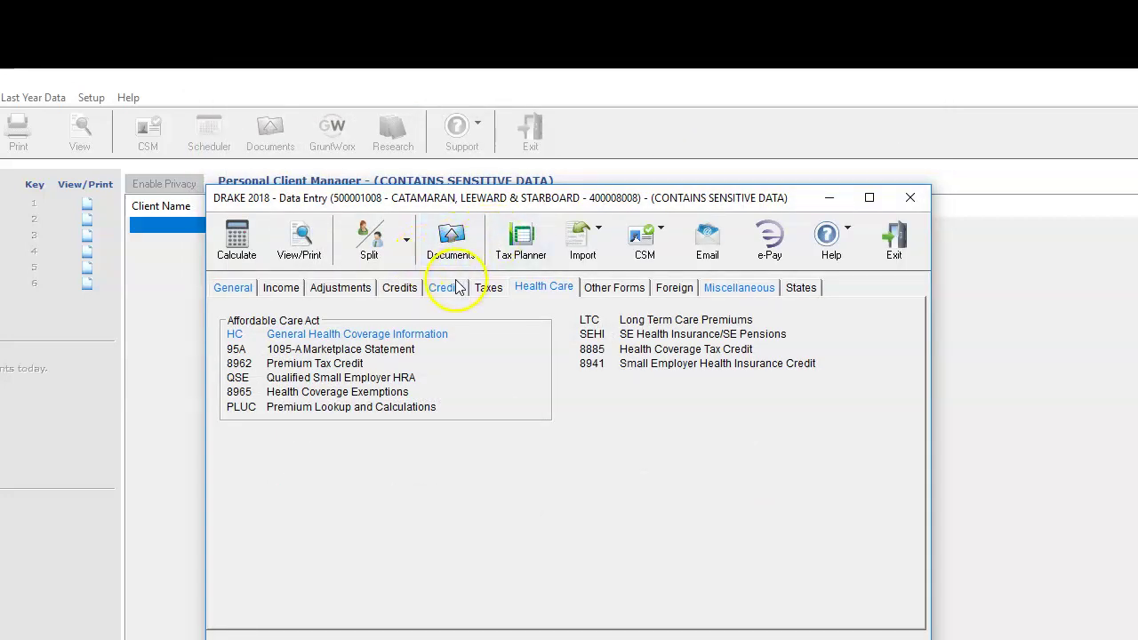
{"action": "left_click", "coordinate": [449, 287]}
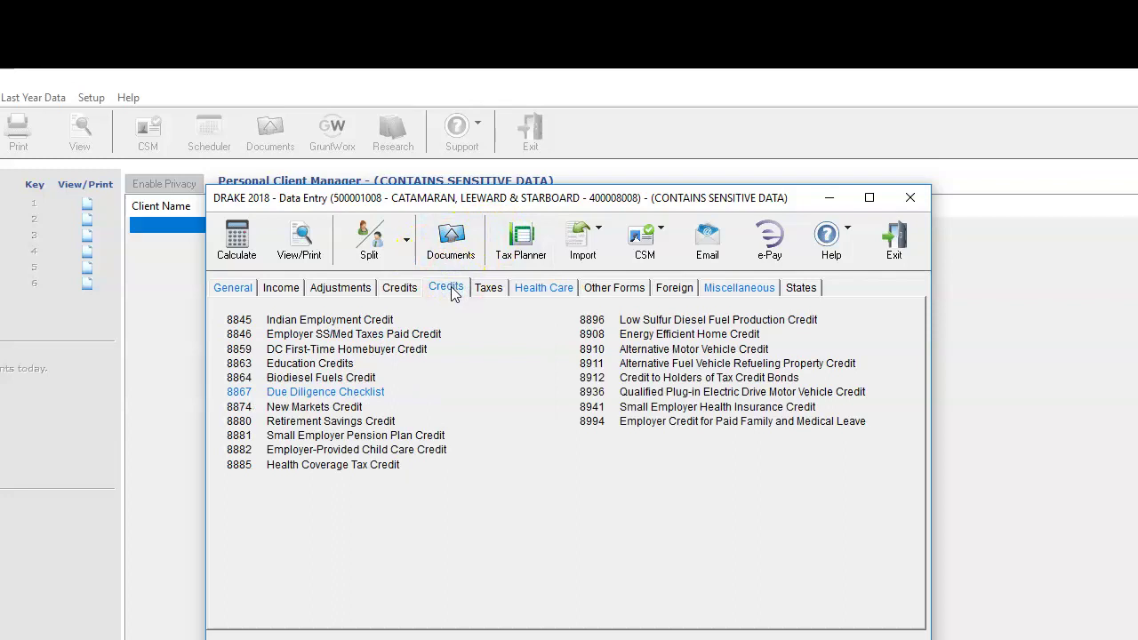
{"action": "left_click", "coordinate": [747, 288]}
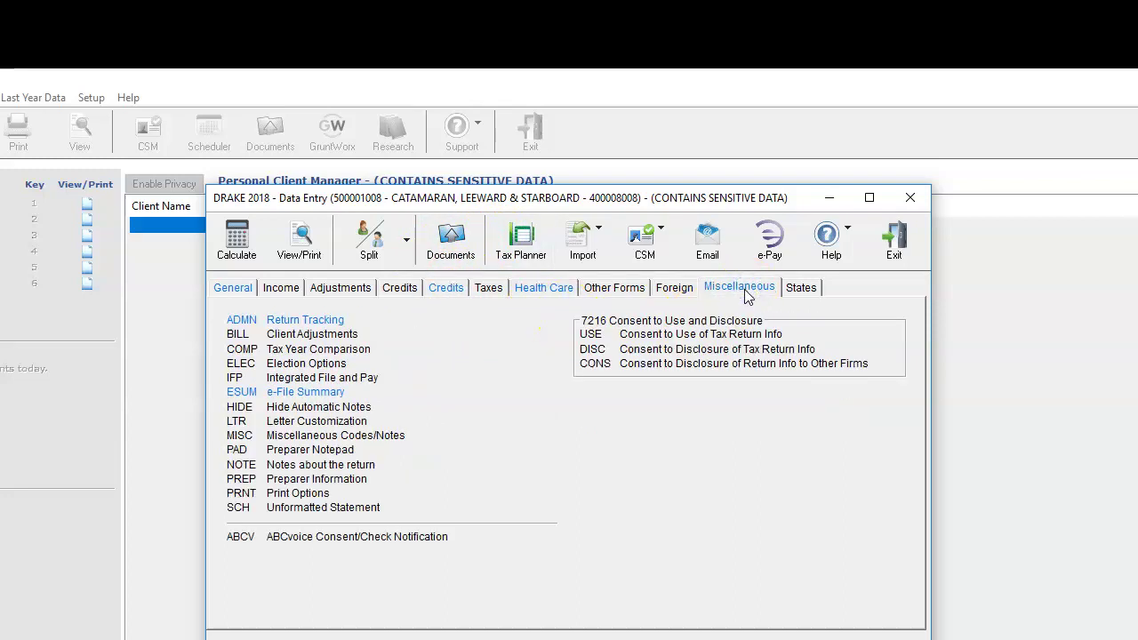
{"action": "left_click", "coordinate": [239, 290]}
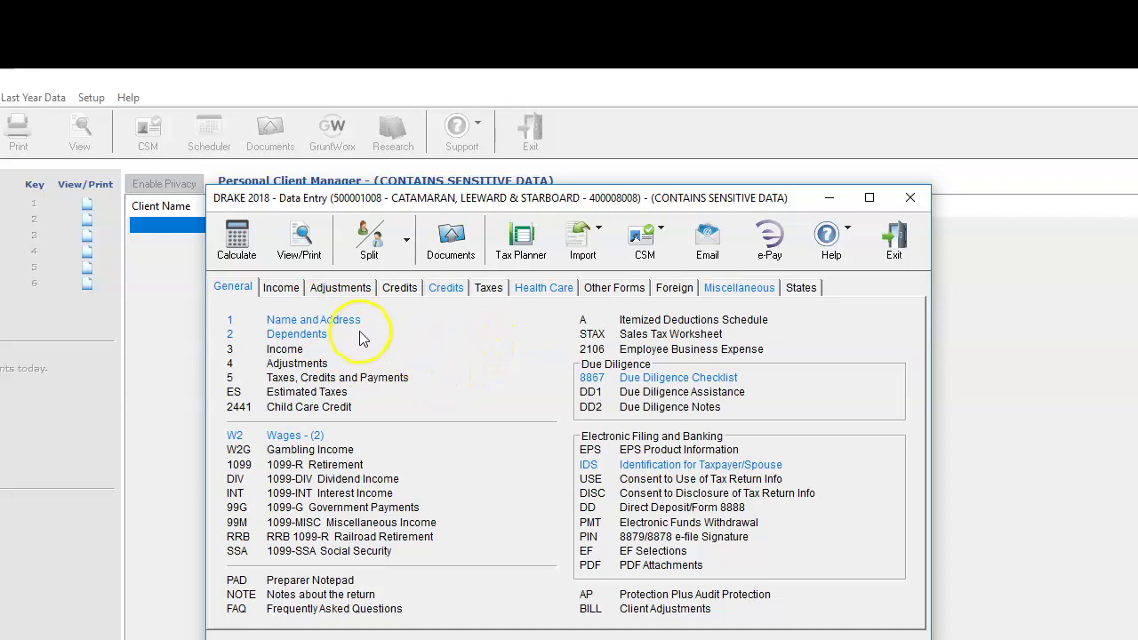
Calculate the return, review the federal results and e-file messages, and exit to the client manager
{"action": "key", "text": "ctrl+c"}
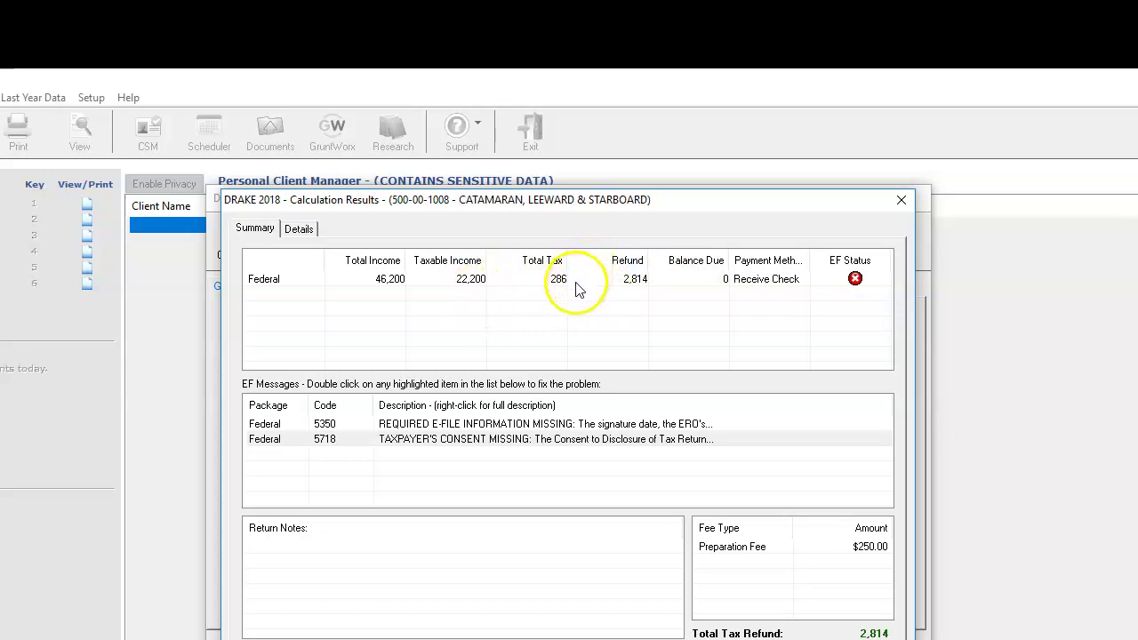
{"action": "key", "text": "Escape"}
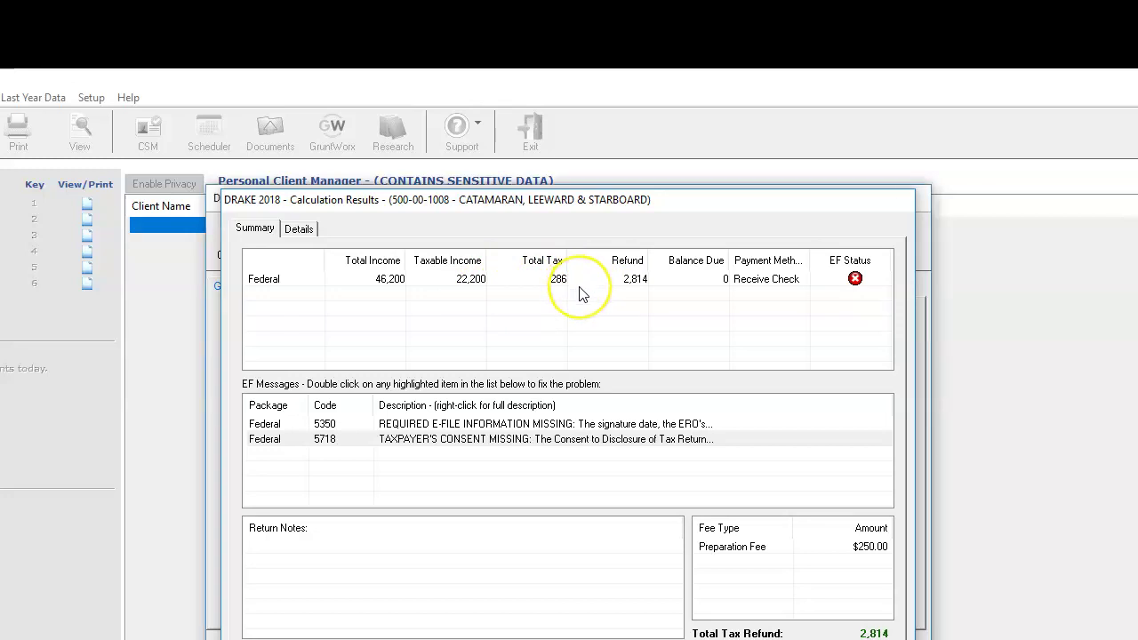
{"action": "key", "text": "alt+f"}
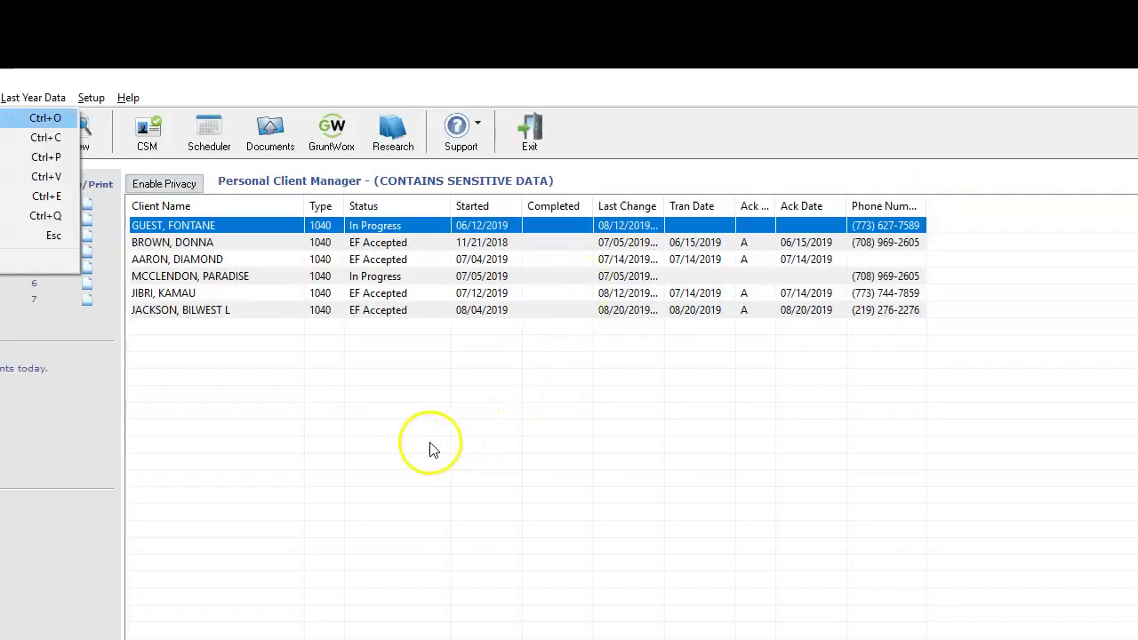